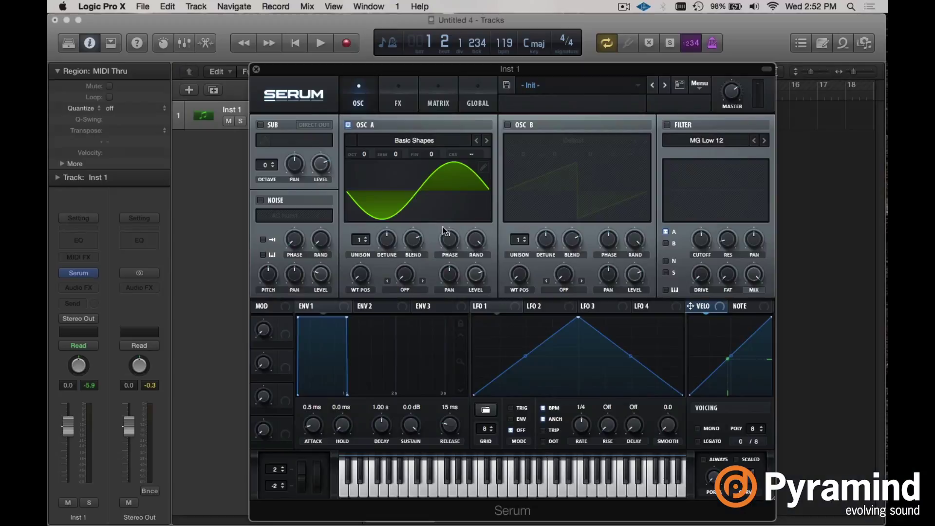
# - Open oscillator A's warp-mode list and scroll down through the modes
pyautogui.click(415, 288)
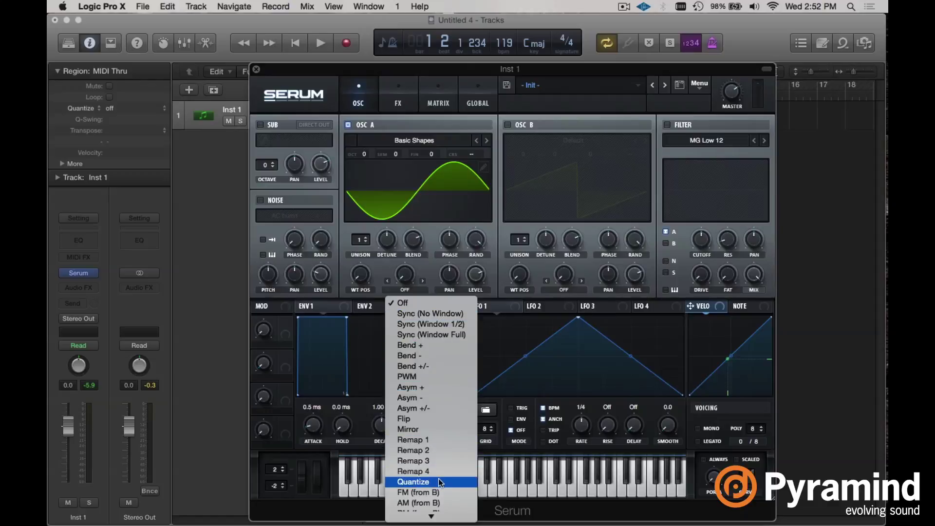
pyautogui.scroll(-2, 438, 479)
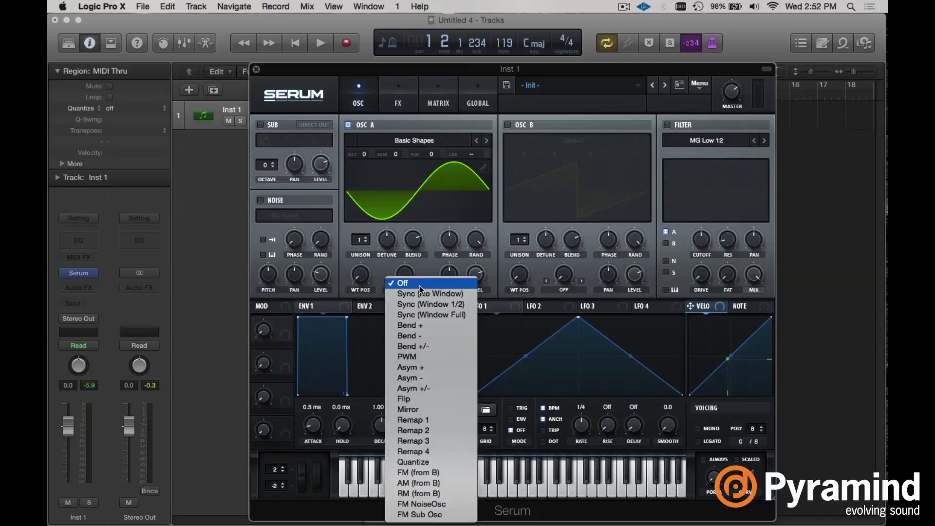
# - Set oscillator A's warp mode to Bend + with the amount at about 42%
pyautogui.click(428, 325)
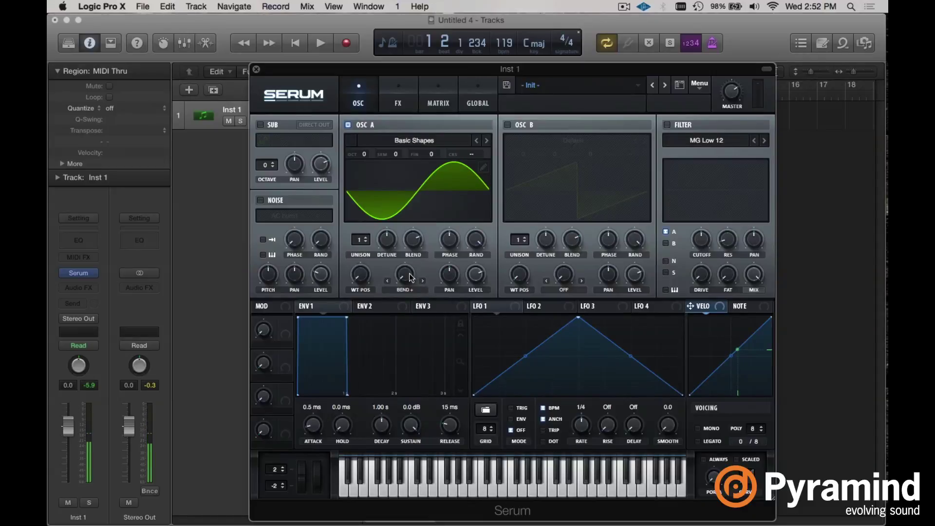
pyautogui.moveTo(411, 274)
pyautogui.moveTo(410, 274); pyautogui.dragTo(435, 344)
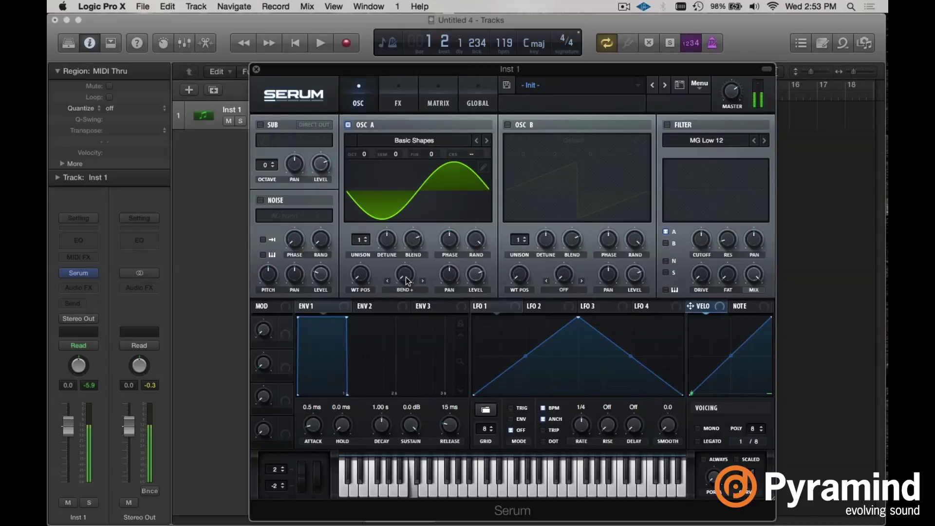
pyautogui.moveTo(404, 274); pyautogui.dragTo(431, 320)
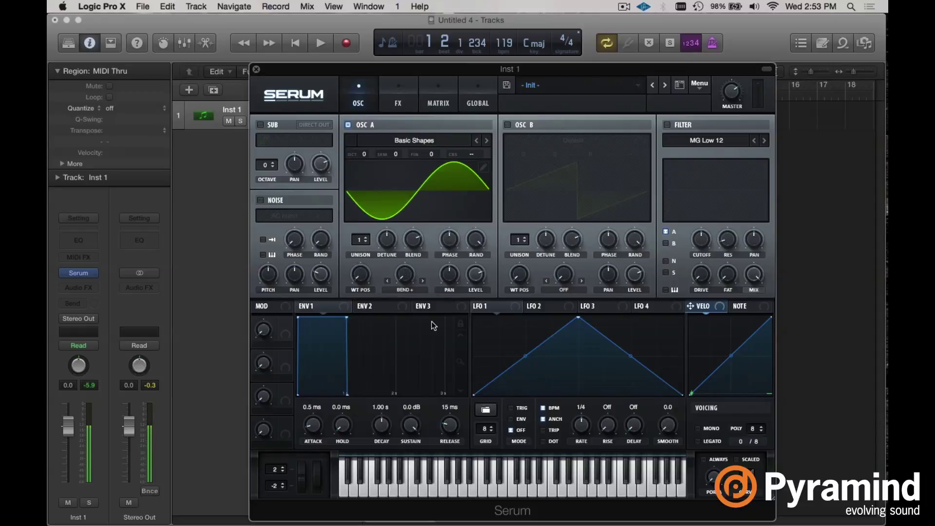
# - Render the Bend + warp into OSC A's wavetable, then turn the warp off
pyautogui.click(702, 86)
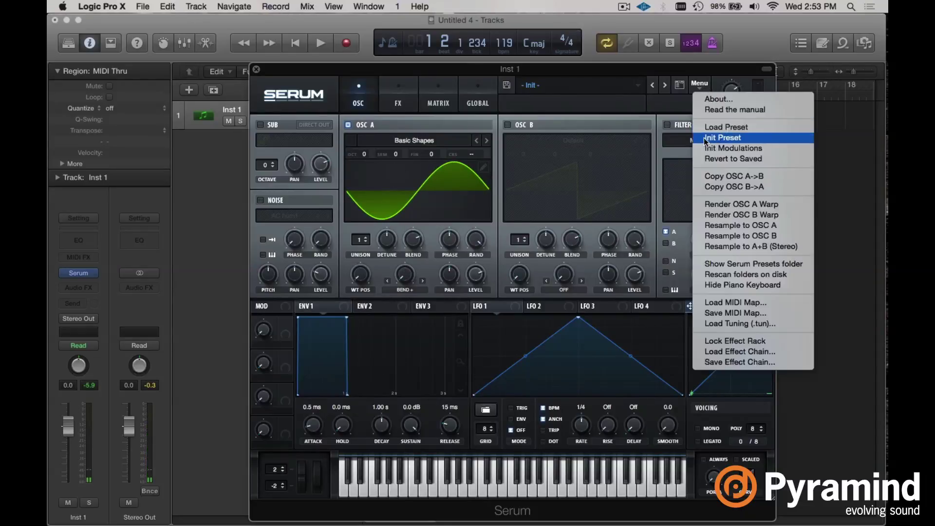
pyautogui.click(703, 206)
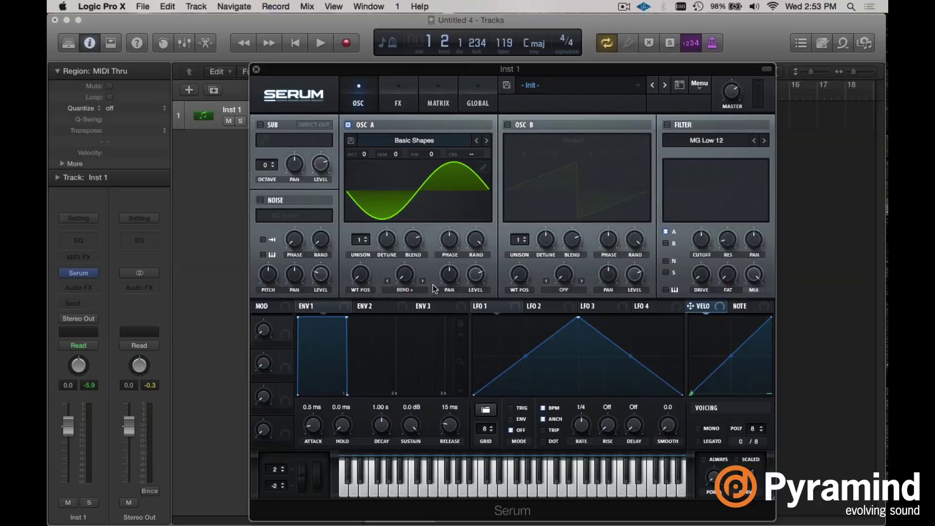
pyautogui.click(414, 288)
pyautogui.click(421, 305)
# - Sweep the wavetable position to the last frame and back to the first
pyautogui.moveTo(361, 280)
pyautogui.moveTo(361, 280); pyautogui.dragTo(388, 130)
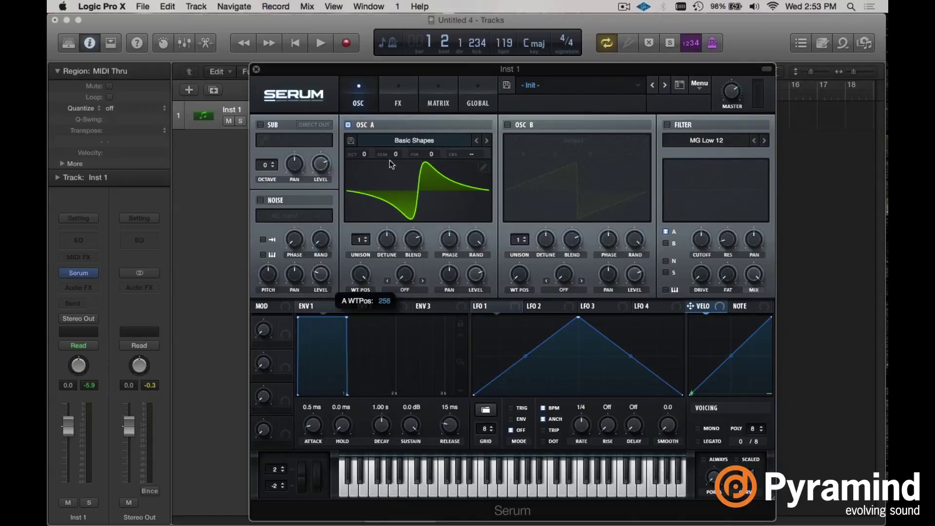
pyautogui.moveTo(389, 164); pyautogui.dragTo(396, 347)
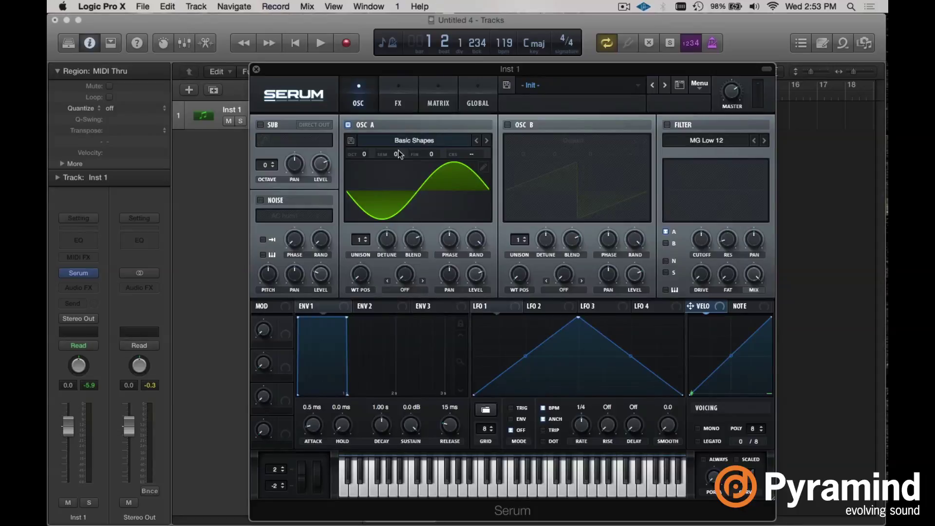
pyautogui.click(486, 168)
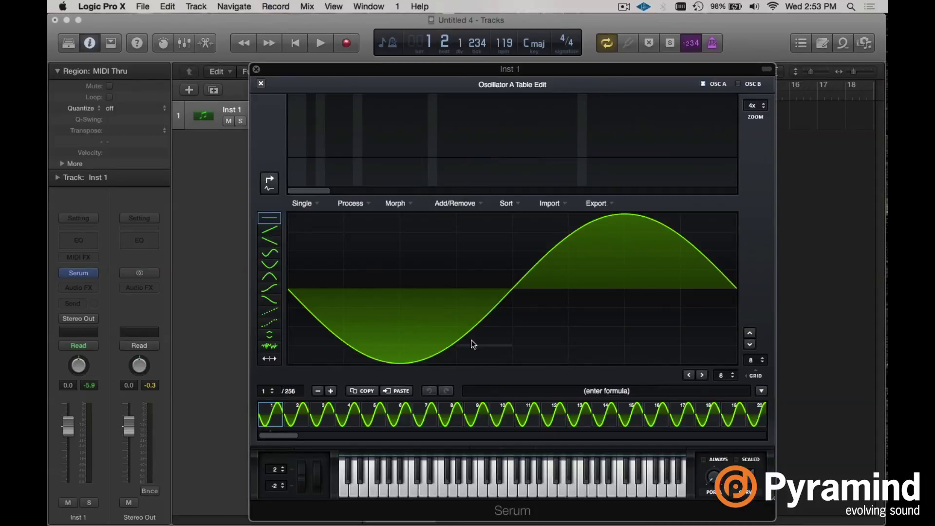
# - Scroll the Table Edit frame strip across the 256 rendered frames, then close the editor
pyautogui.moveTo(291, 434); pyautogui.dragTo(812, 420)
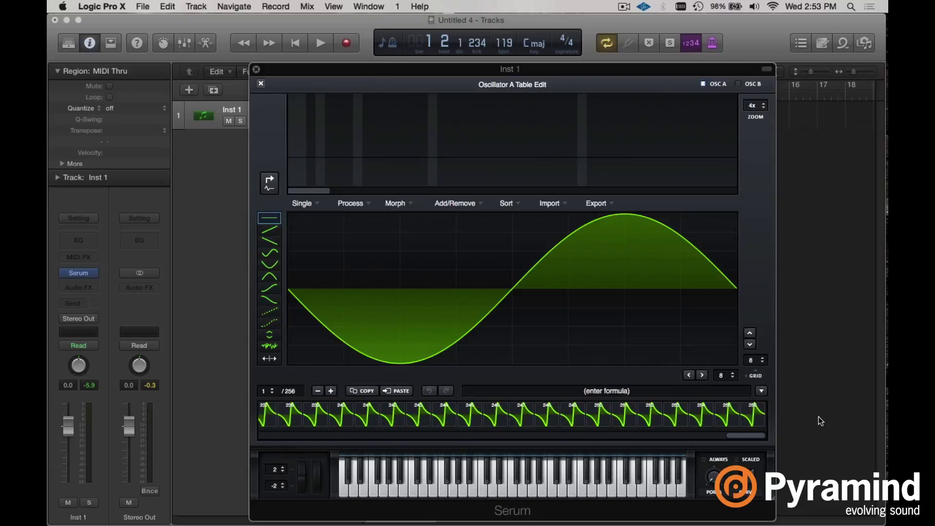
pyautogui.moveTo(777, 421); pyautogui.dragTo(209, 386)
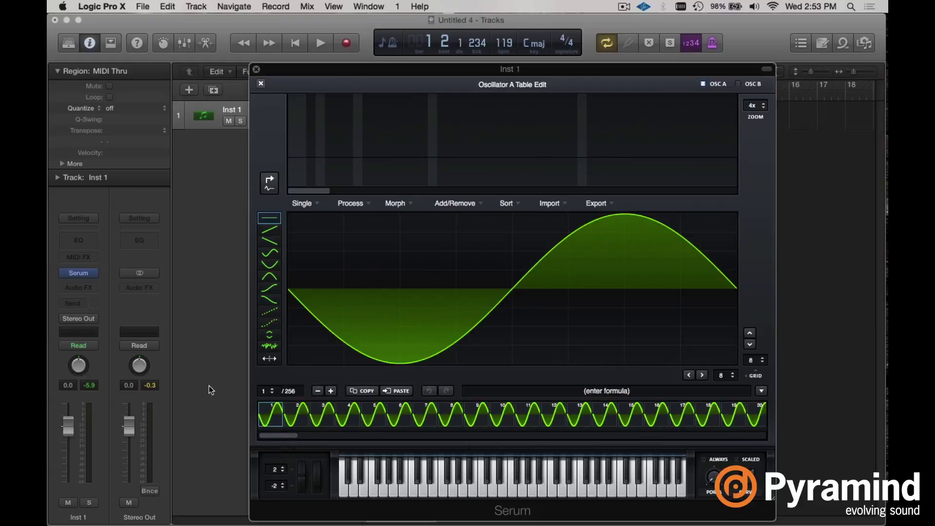
pyautogui.click(262, 84)
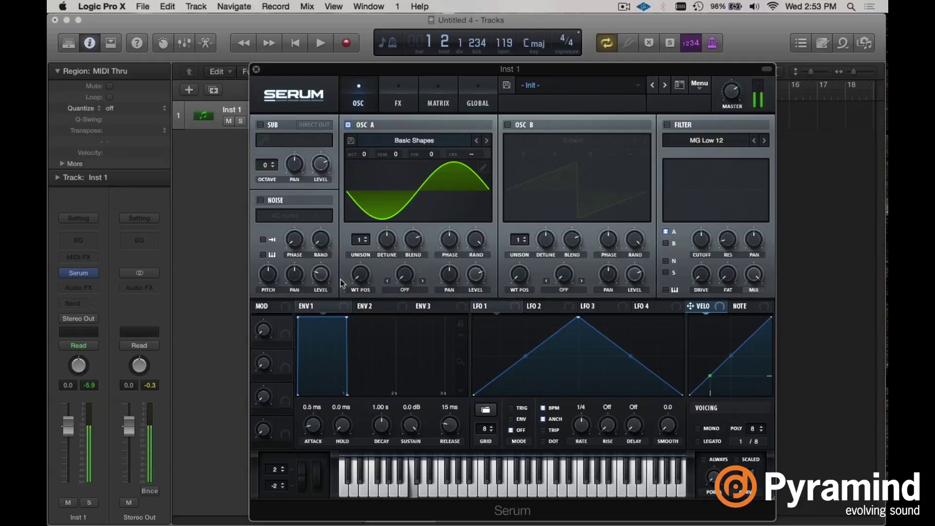
# - Give OSC A a PWM warp at 53% and modulate its wavetable position with LFO 1
pyautogui.moveTo(357, 280)
pyautogui.mouseDown()
pyautogui.moveTo(358, 263)
pyautogui.moveTo(358, 281)
pyautogui.mouseUp()
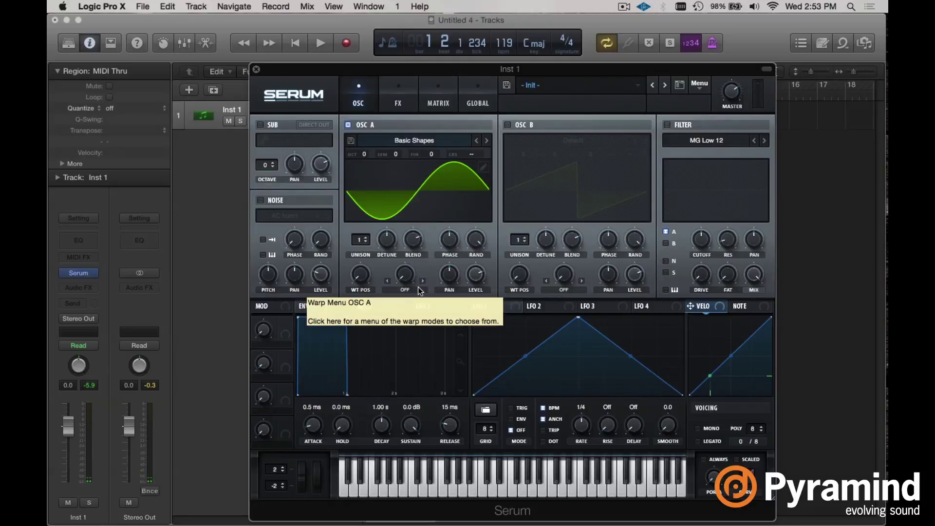
pyautogui.click(418, 289)
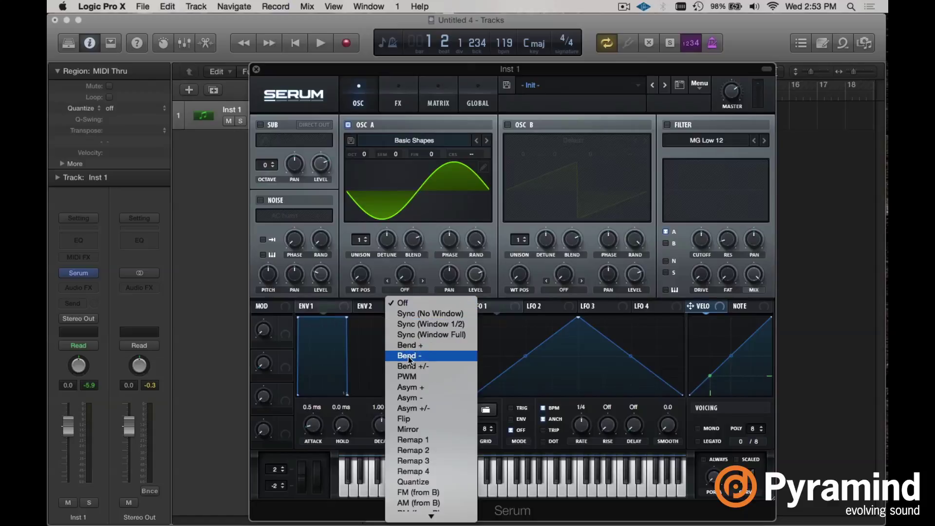
pyautogui.click(412, 377)
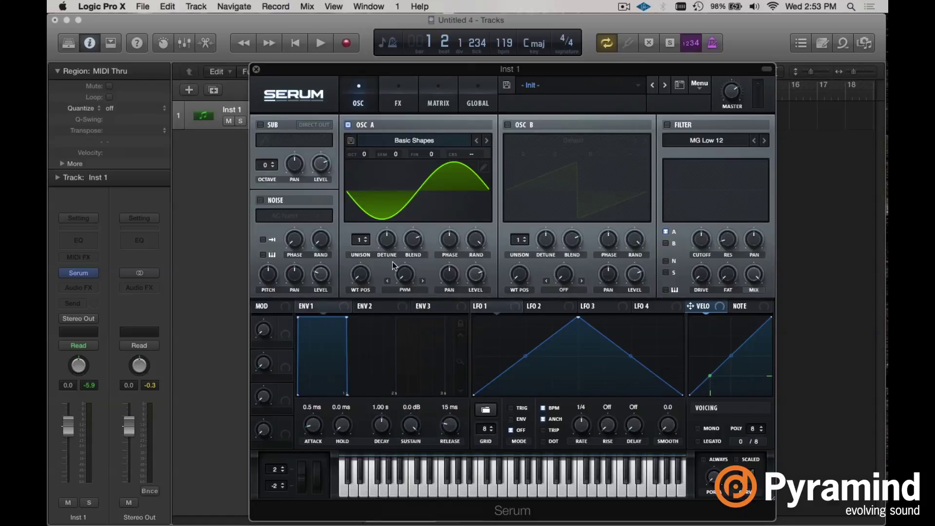
pyautogui.moveTo(404, 274); pyautogui.dragTo(411, 292)
pyautogui.moveTo(360, 274); pyautogui.dragTo(371, 373)
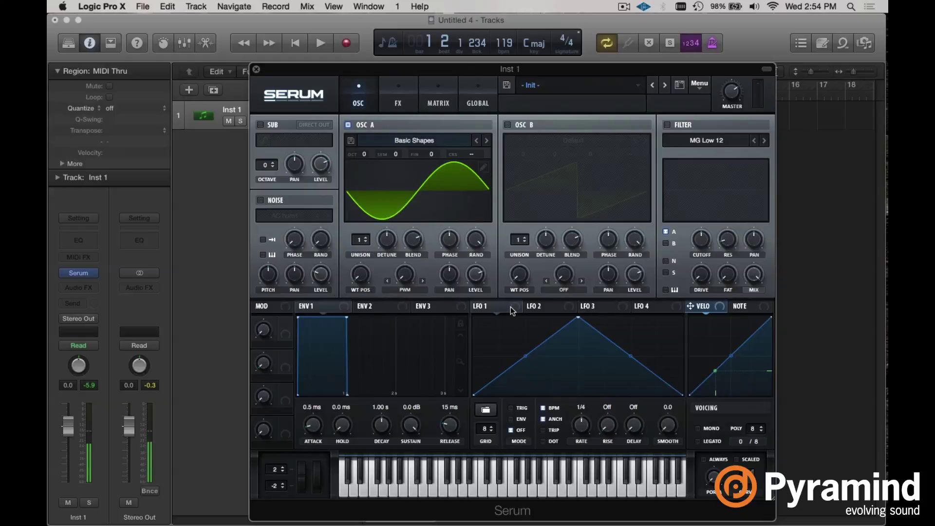
pyautogui.moveTo(510, 308); pyautogui.dragTo(388, 303)
# - Remove LFO 1 from the wavetable position and render the PWM warp into OSC A's wavetable
pyautogui.rightClick(367, 279)
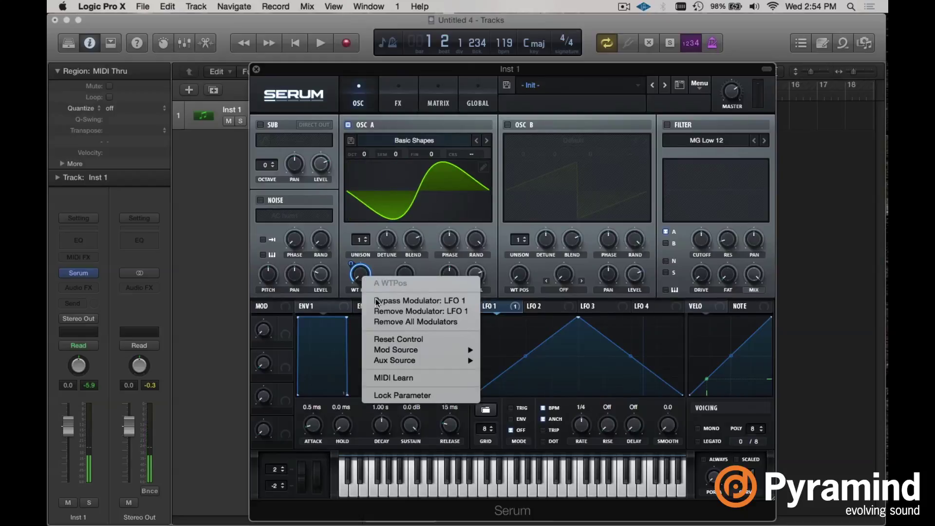
pyautogui.click(453, 319)
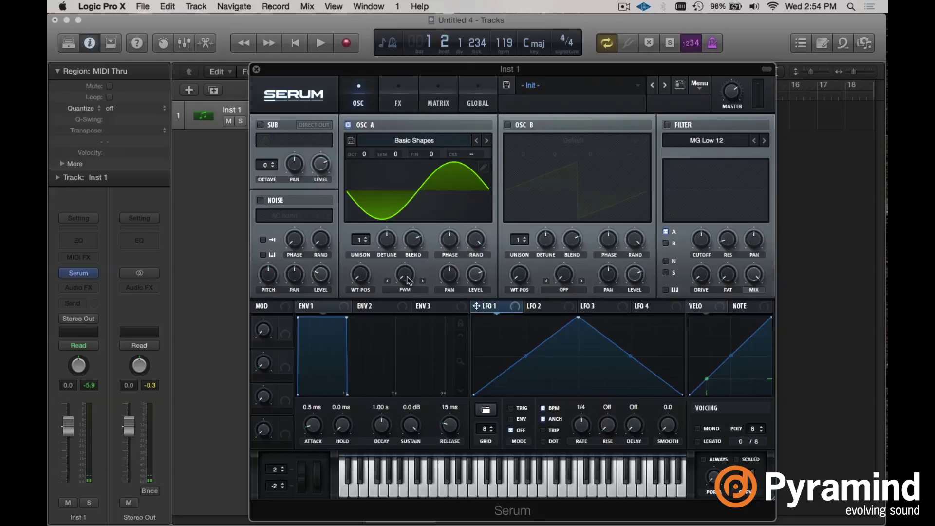
pyautogui.click(701, 84)
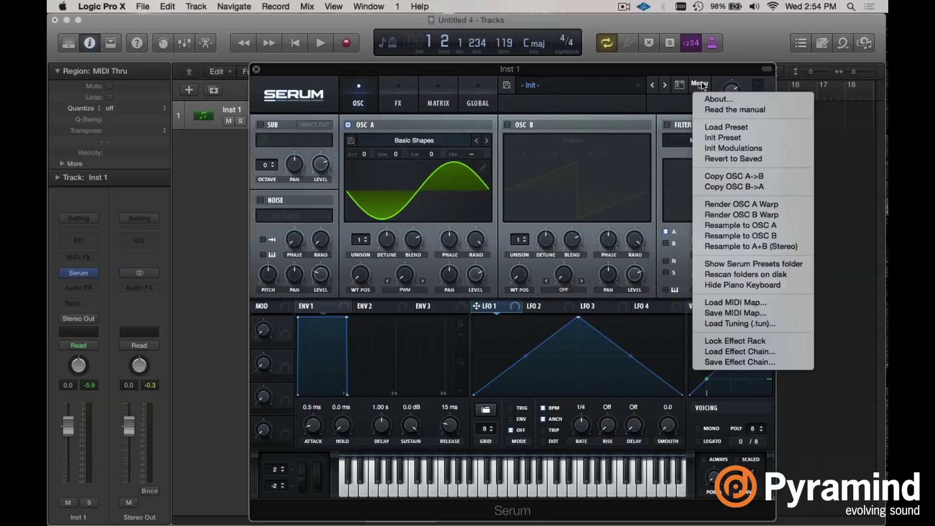
pyautogui.click(715, 208)
# - Set OSC A's warp mode to Off and sweep the wavetable position up to 140
pyautogui.click(418, 290)
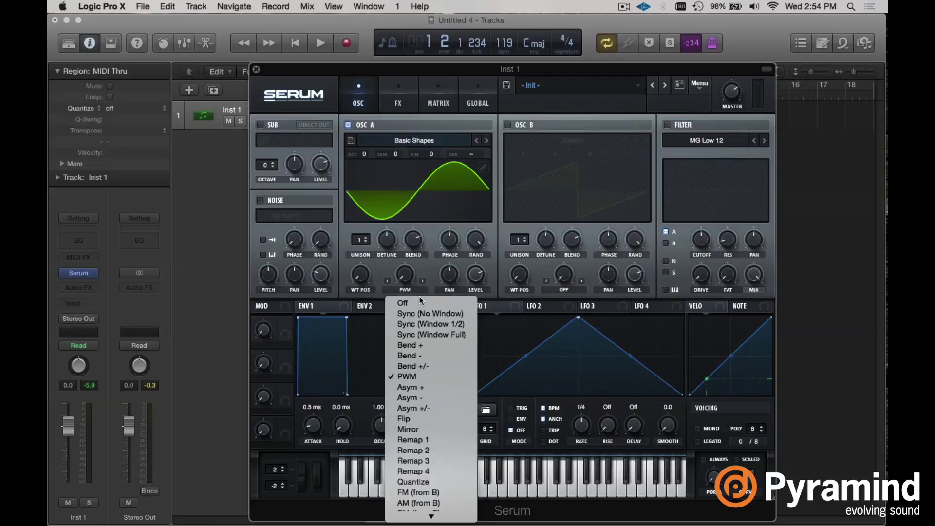
pyautogui.click(394, 294)
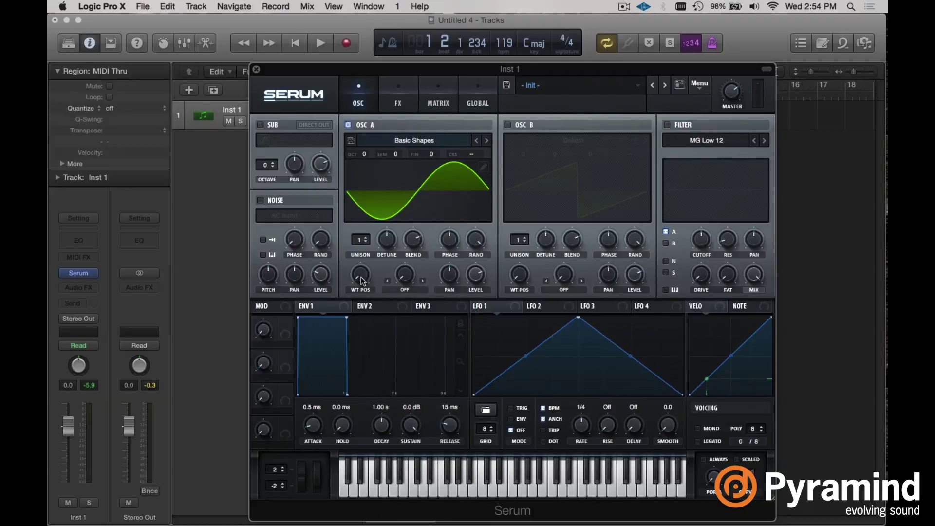
pyautogui.moveTo(361, 281); pyautogui.dragTo(446, 362)
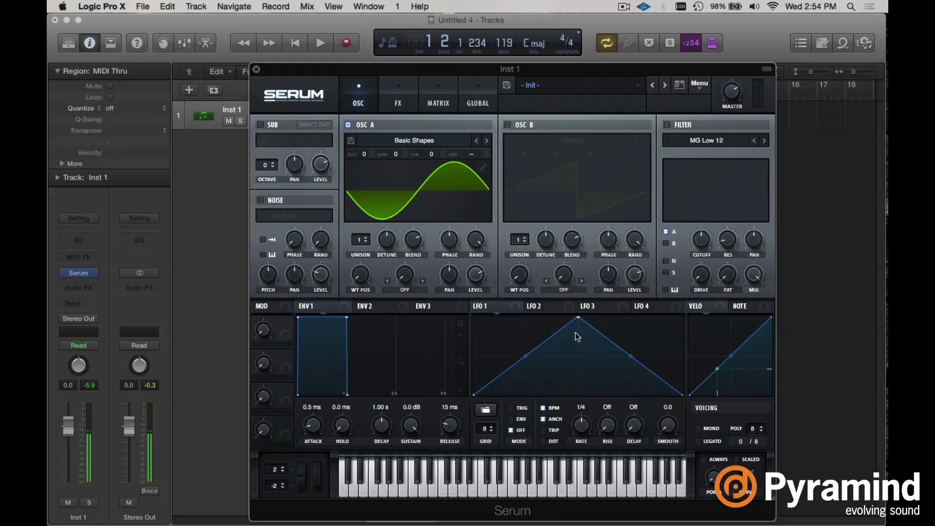
pyautogui.click(405, 290)
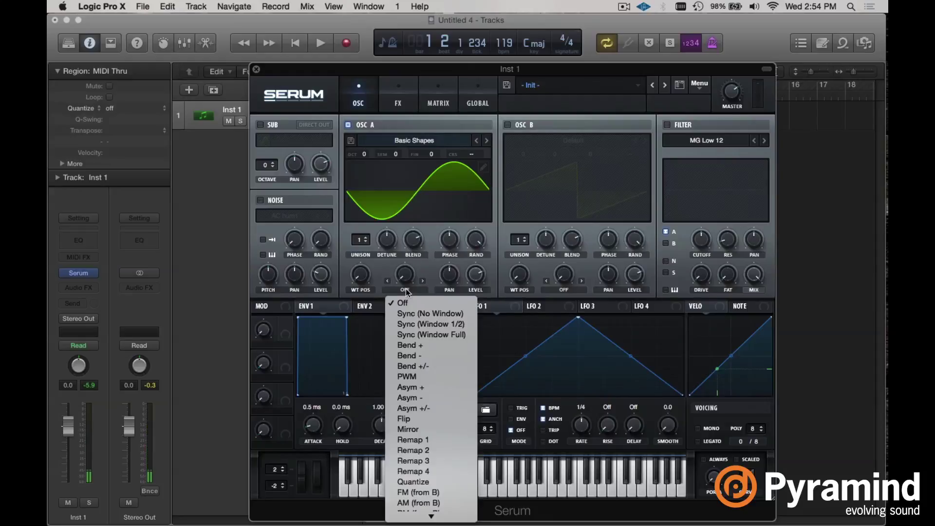
# - Apply a Mirror warp at 32%, preview it with LFO 1, then clear the modulation
pyautogui.click(428, 429)
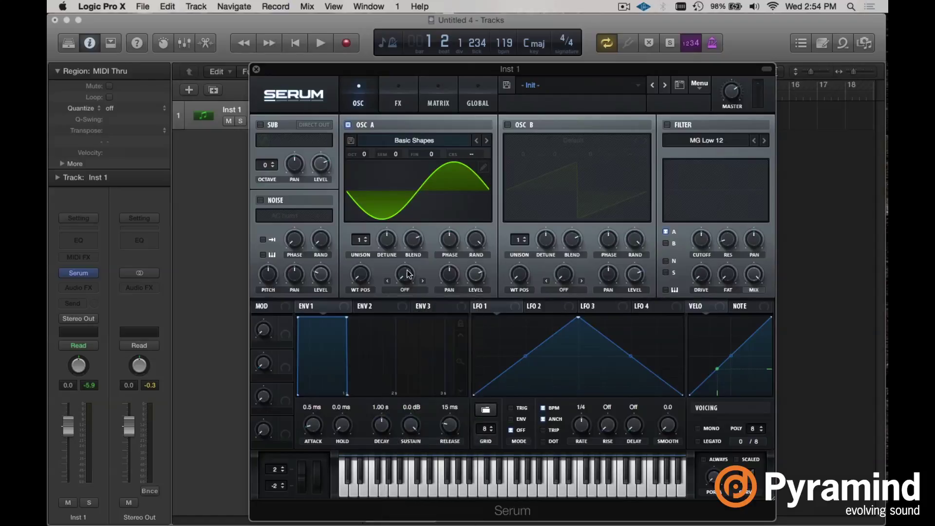
pyautogui.moveTo(405, 275); pyautogui.dragTo(421, 333)
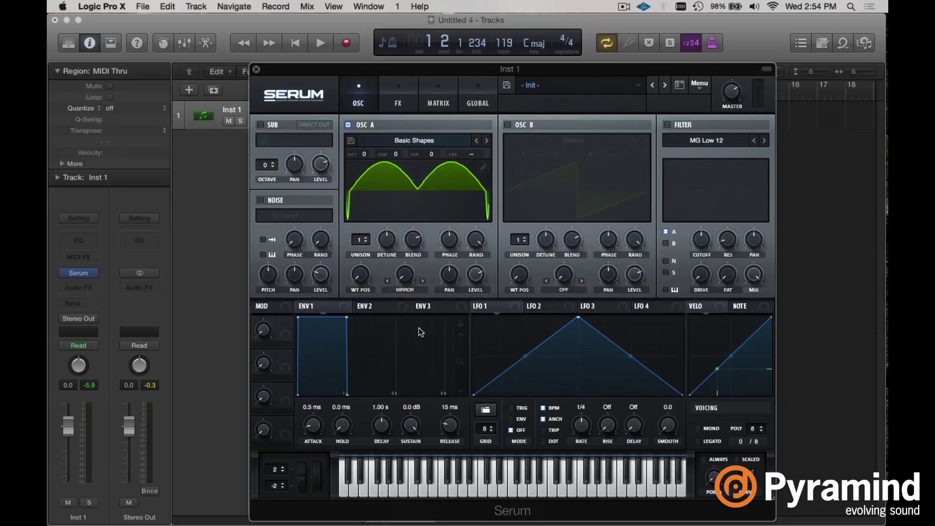
pyautogui.moveTo(508, 309); pyautogui.dragTo(359, 278)
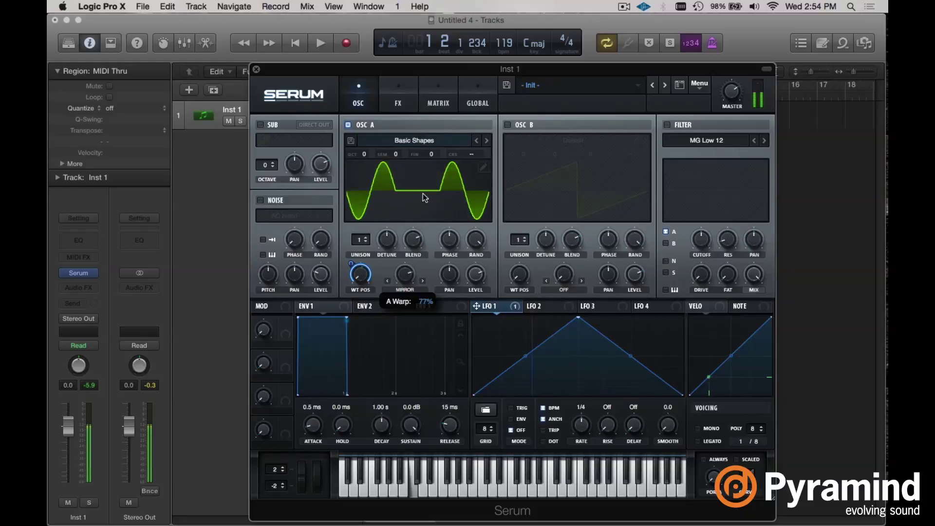
pyautogui.rightClick(351, 267)
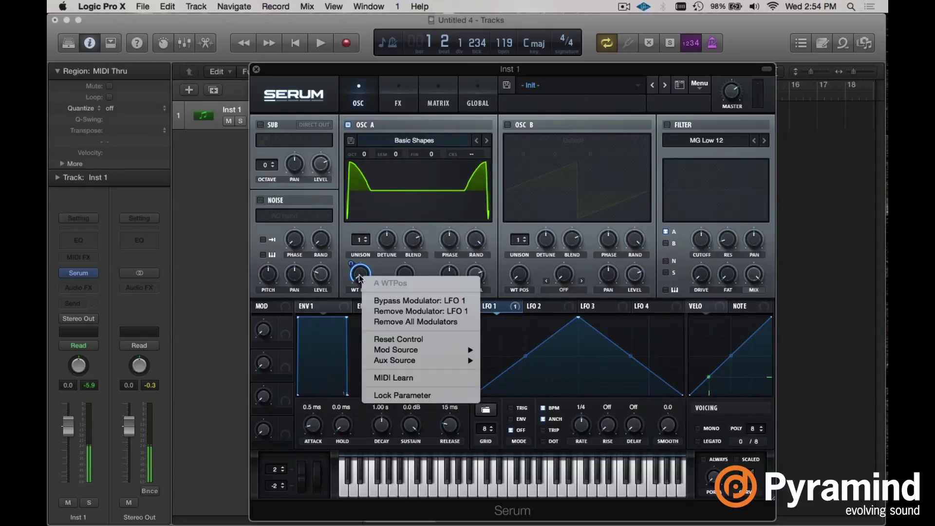
pyautogui.click(385, 320)
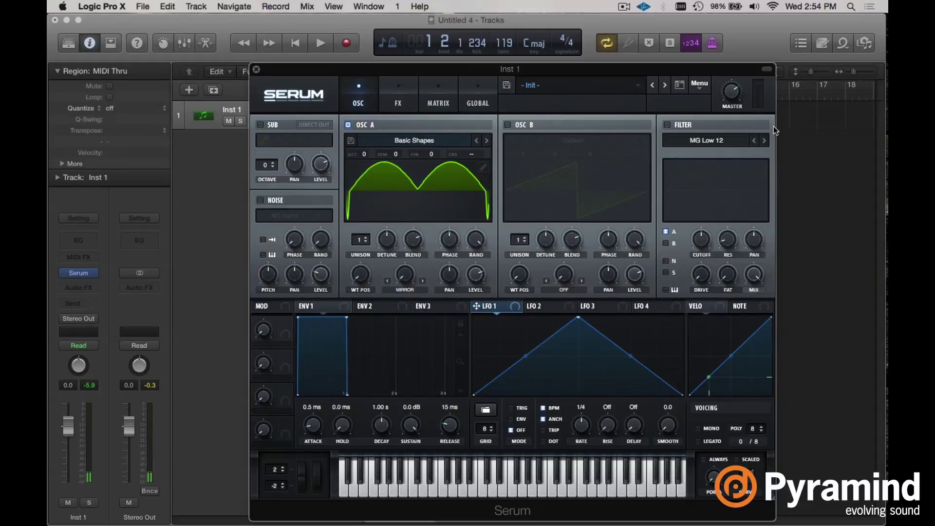
# - Render the Mirror warp into OSC A's wavetable and set the warp mode back to Off
pyautogui.click(700, 83)
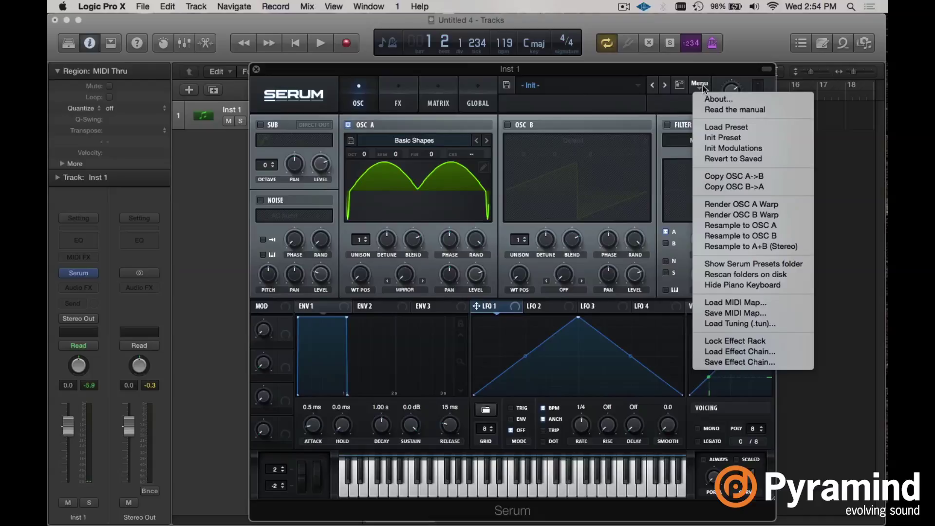
pyautogui.click(724, 205)
pyautogui.click(408, 290)
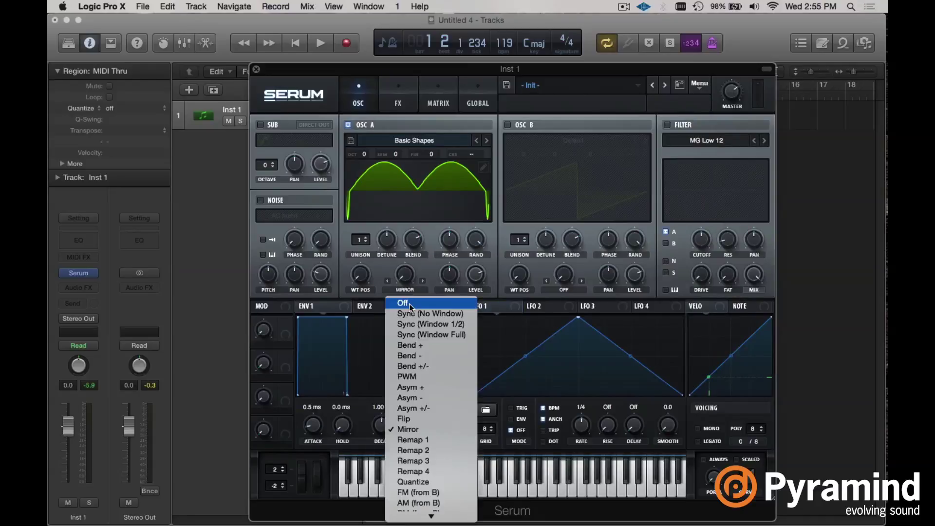
pyautogui.click(376, 207)
# - Move the wavetable position to 182 and choose the Remap 1 warp mode
pyautogui.click(387, 281)
pyautogui.moveTo(361, 274); pyautogui.dragTo(423, 360)
pyautogui.click(420, 291)
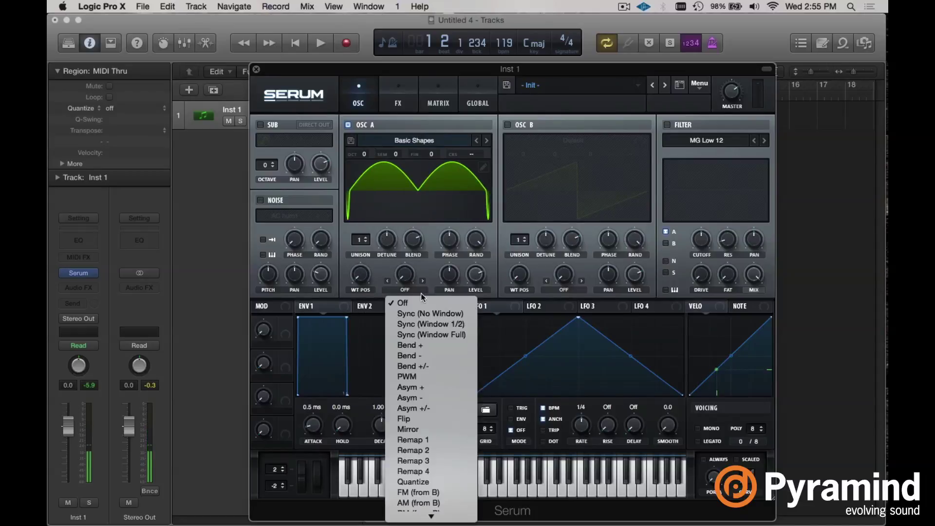
pyautogui.click(436, 419)
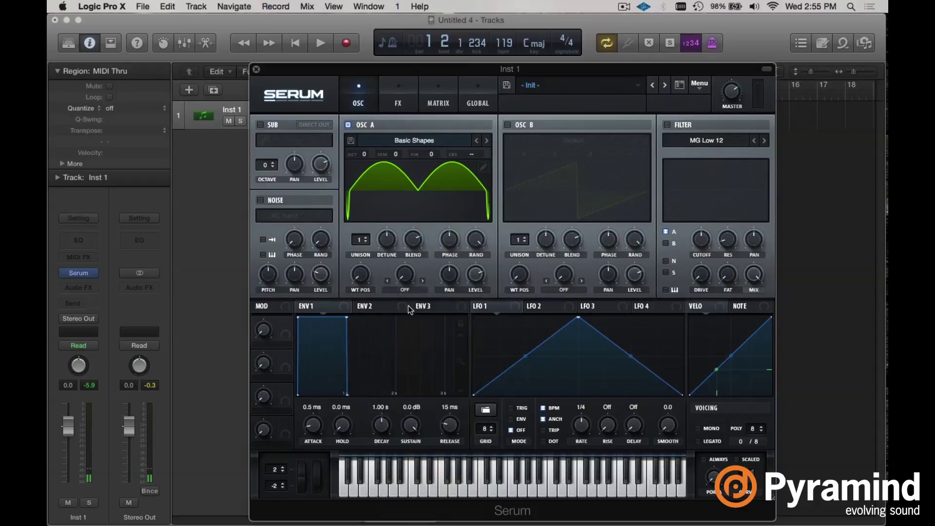
# - Shape the Remap 1 curve by adding five nodes and nudging a lower and an upper node
pyautogui.click(423, 269)
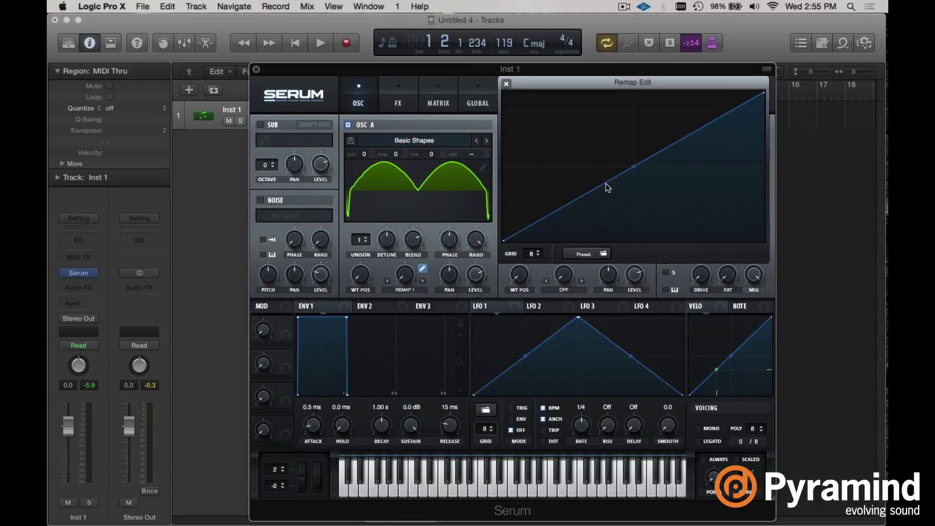
pyautogui.doubleClick(606, 184)
pyautogui.doubleClick(637, 165)
pyautogui.doubleClick(658, 154)
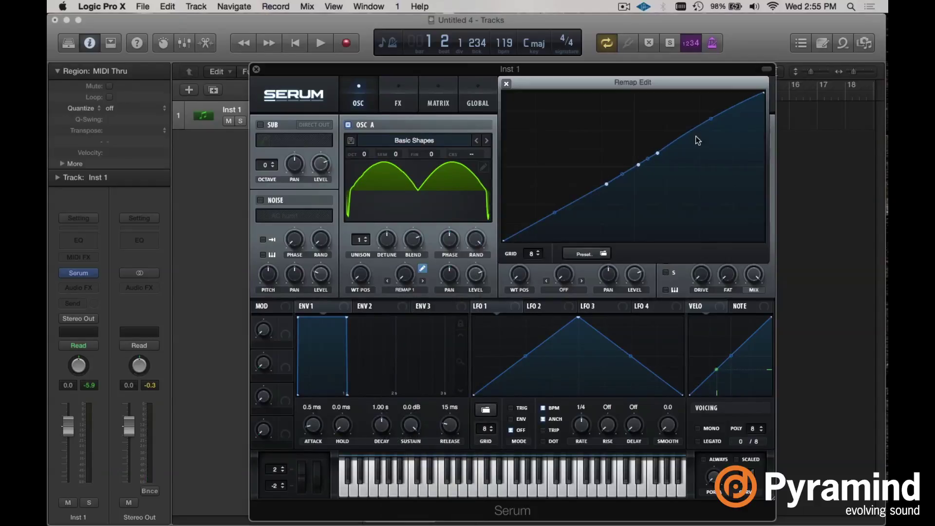
pyautogui.doubleClick(692, 131)
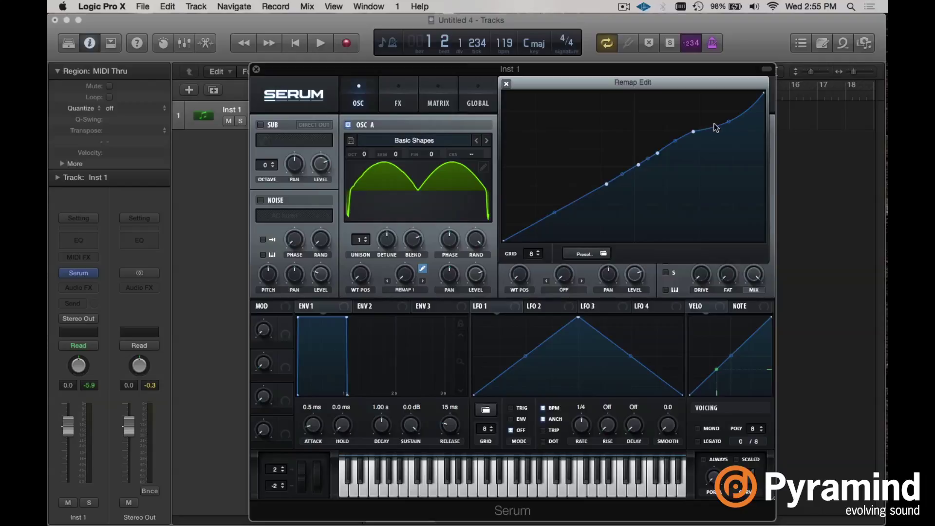
pyautogui.doubleClick(552, 210)
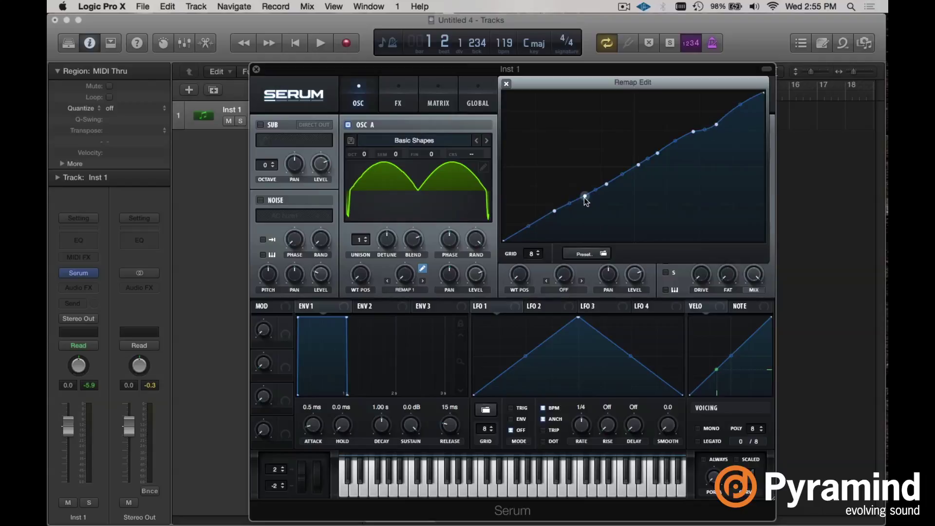
pyautogui.moveTo(585, 196); pyautogui.dragTo(588, 204)
pyautogui.moveTo(692, 132); pyautogui.dragTo(691, 128)
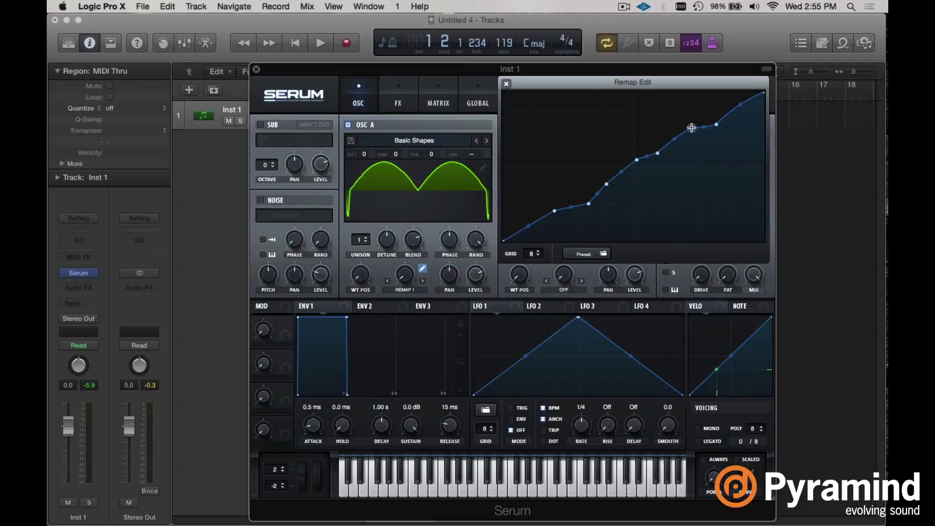
pyautogui.click(506, 84)
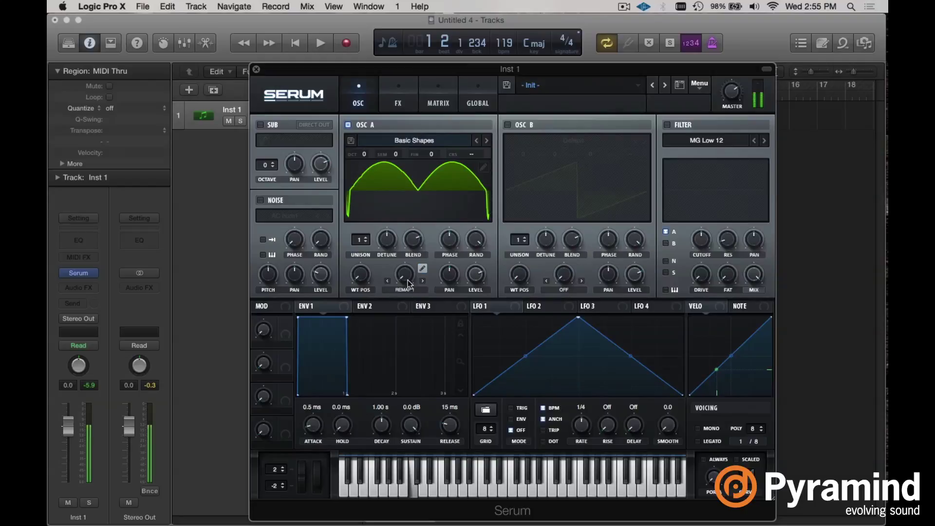
# - Raise the Remap warp to 78% and have LFO 1 modulate wavetable position and warp amount
pyautogui.moveTo(404, 274); pyautogui.dragTo(429, 192)
pyautogui.moveTo(517, 305); pyautogui.dragTo(362, 277)
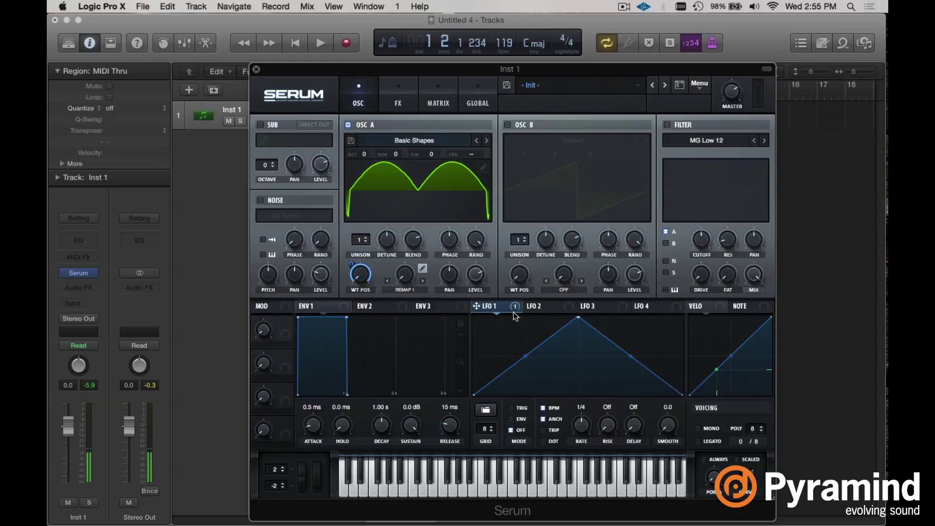
pyautogui.moveTo(513, 312); pyautogui.dragTo(405, 275)
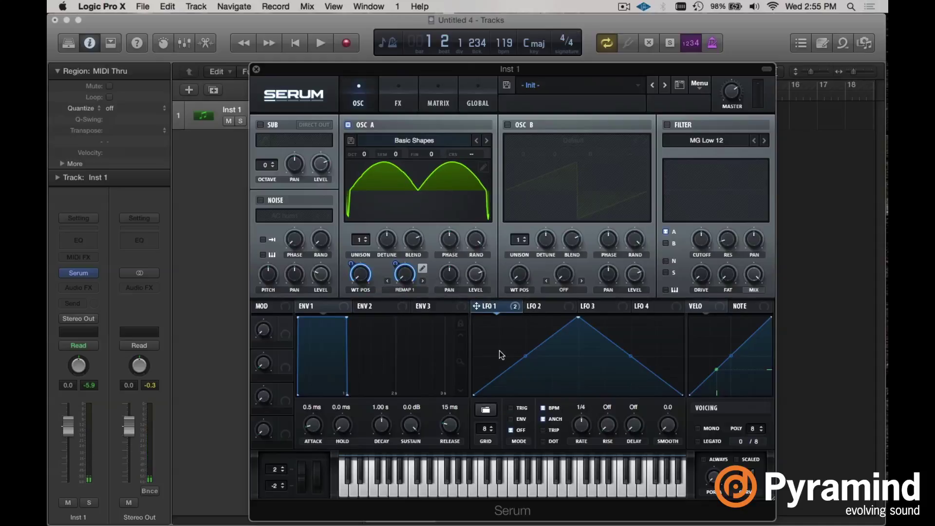